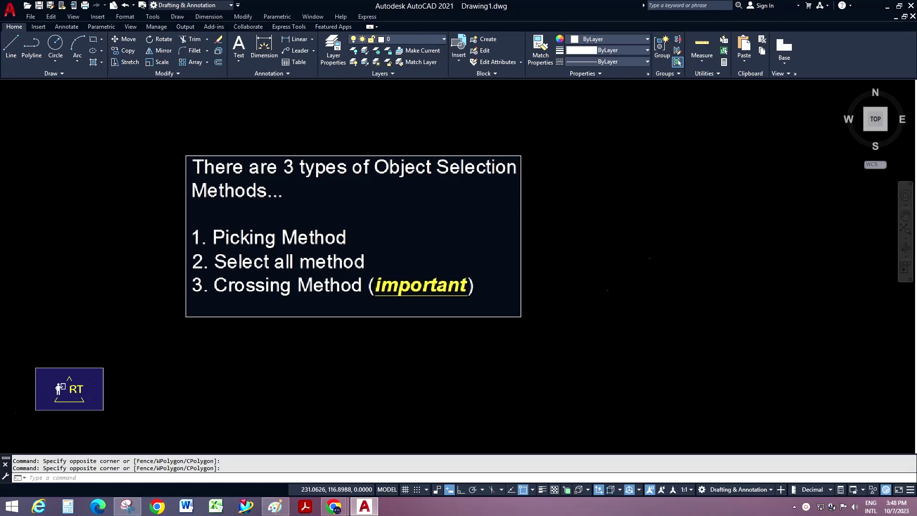
- Draw a circle with the C command to the right of the note box
scroll(423, 234, "up", 2)
scroll(466, 234, "down", 3)
scroll(399, 232, "up", 3)
scroll(293, 205, "down", 3)
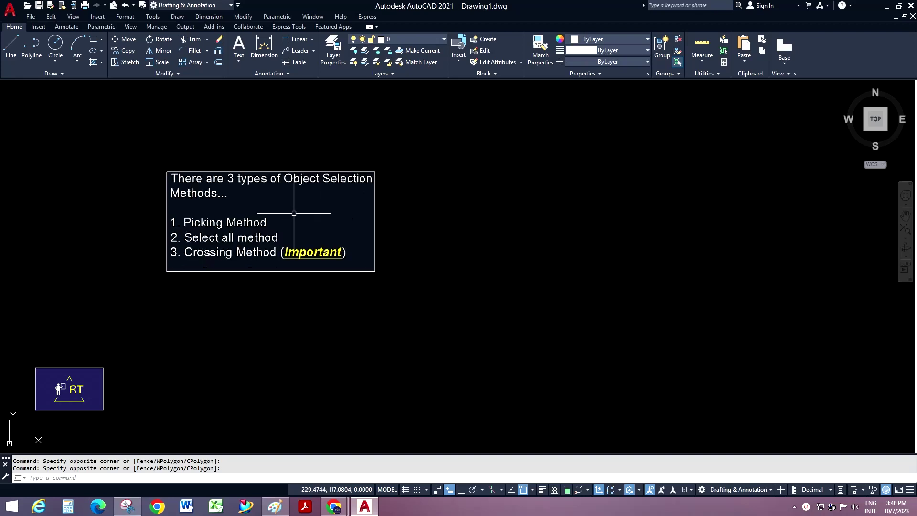
scroll(270, 218, "up", 1)
scroll(270, 217, "up", 1)
scroll(269, 217, "down", 2)
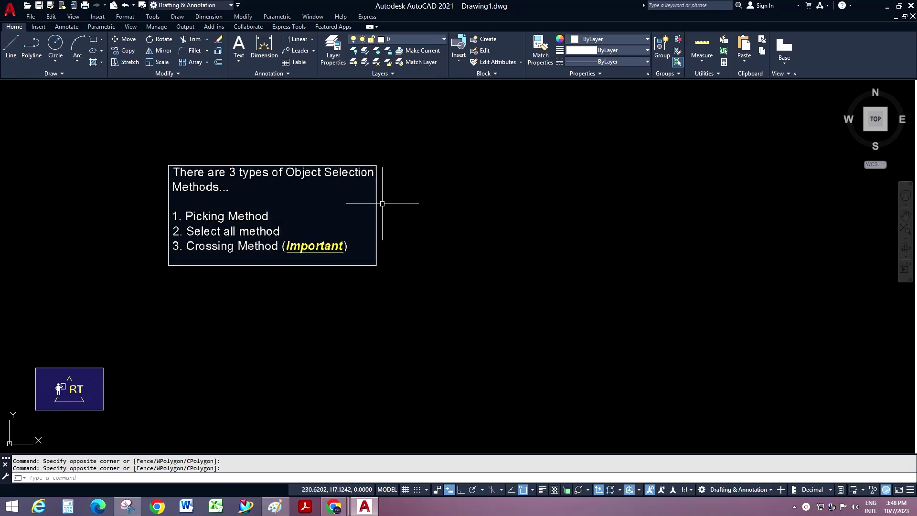
scroll(382, 199, "up", 2)
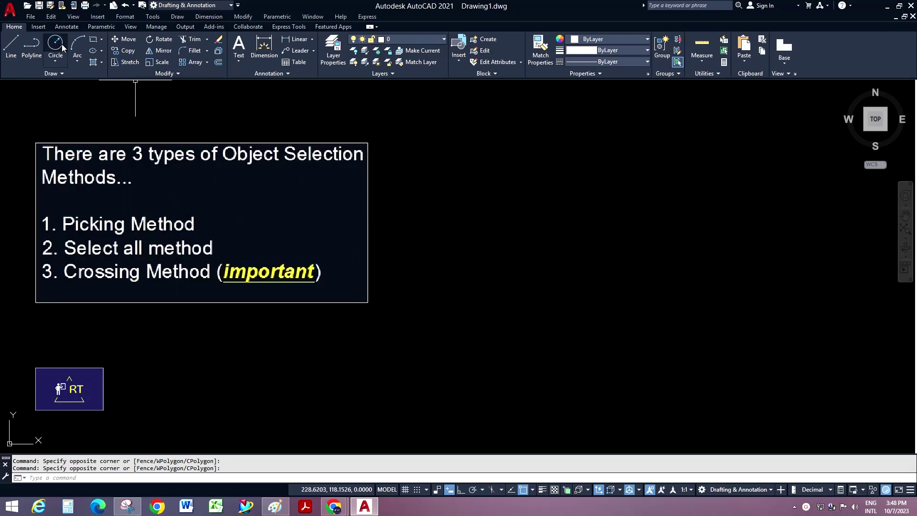
type("c")
key("Return")
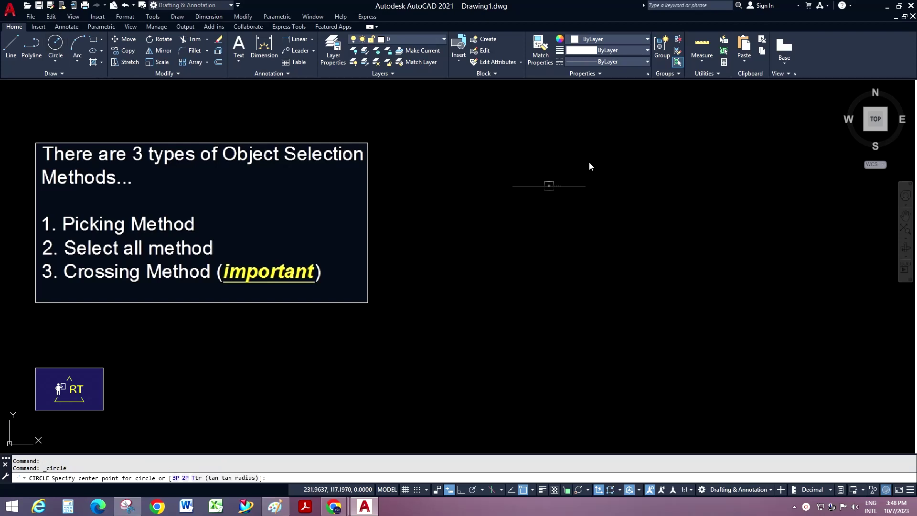
left_click(548, 185)
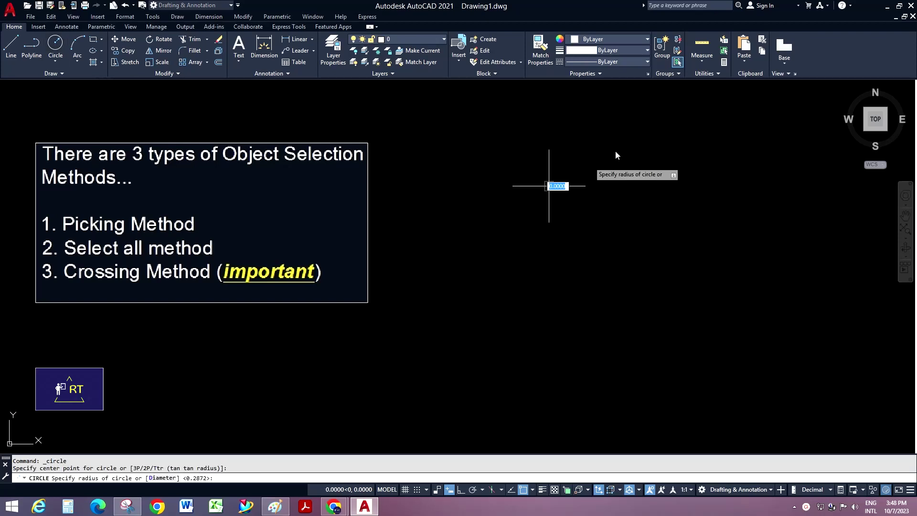
left_click(585, 182)
- Change the new circle's colour to Magenta
left_click(627, 127)
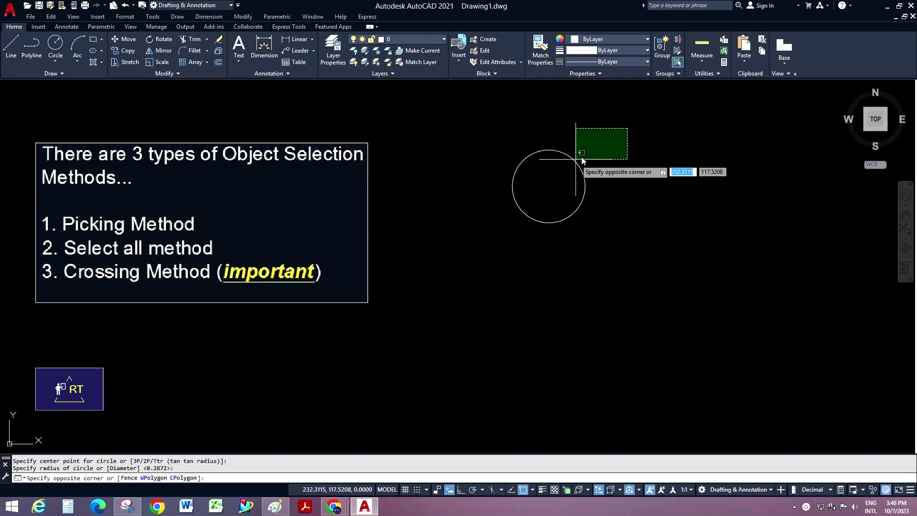
left_click(577, 165)
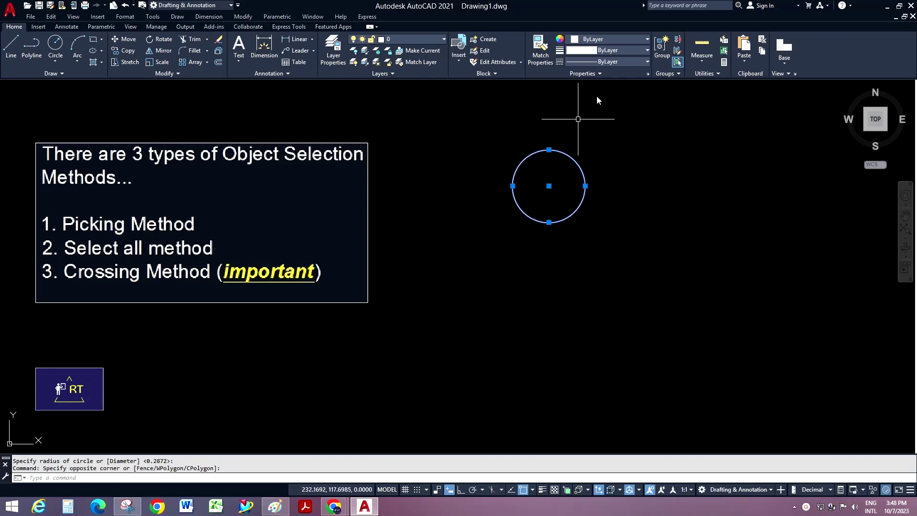
left_click(611, 39)
left_click(619, 136)
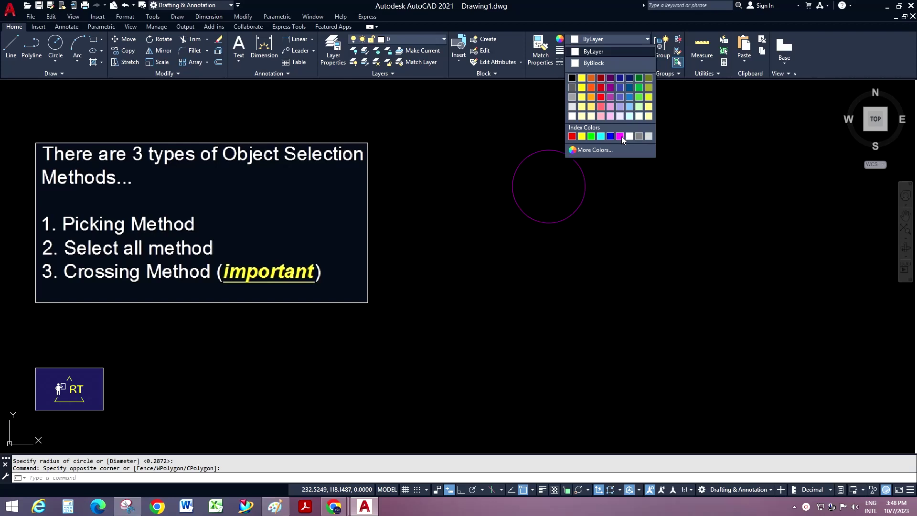
key("Escape")
key("Escape")
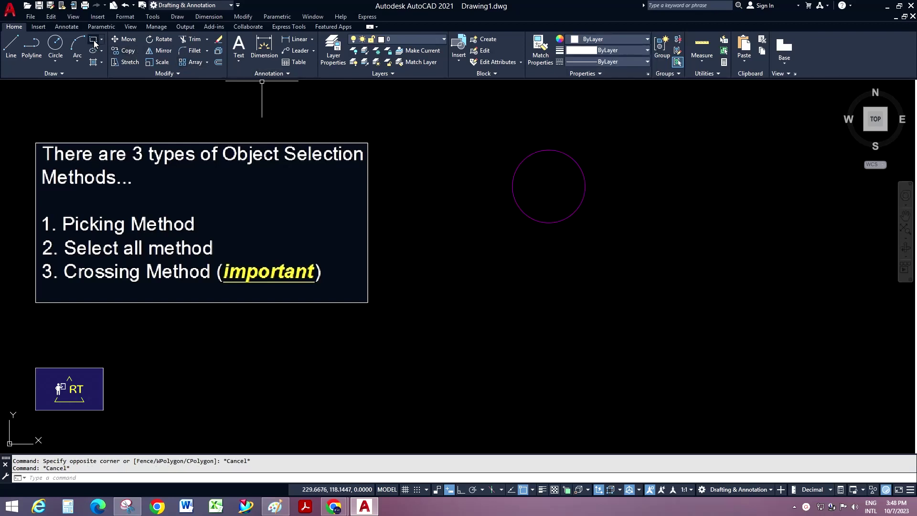
- Draw a rectangle below and right of the circle and colour it Red
left_click(94, 39)
left_click(622, 242)
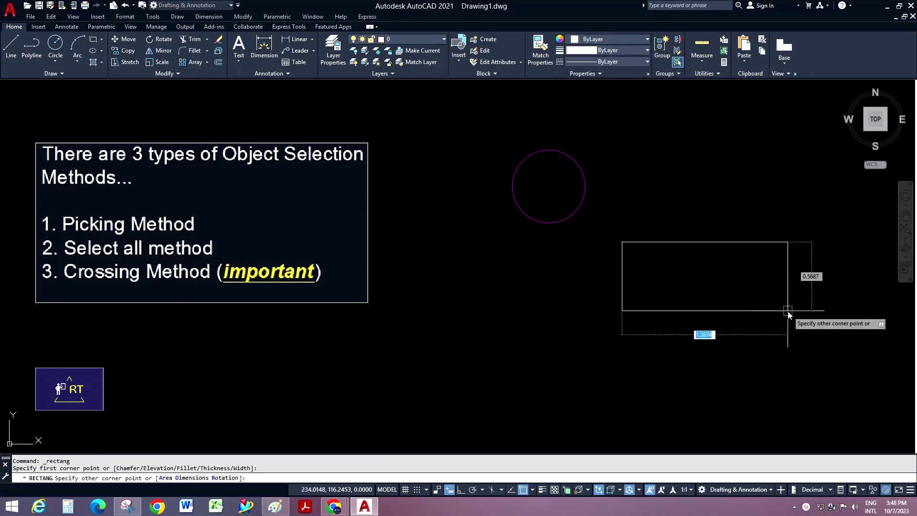
left_click(788, 311)
left_click(749, 242)
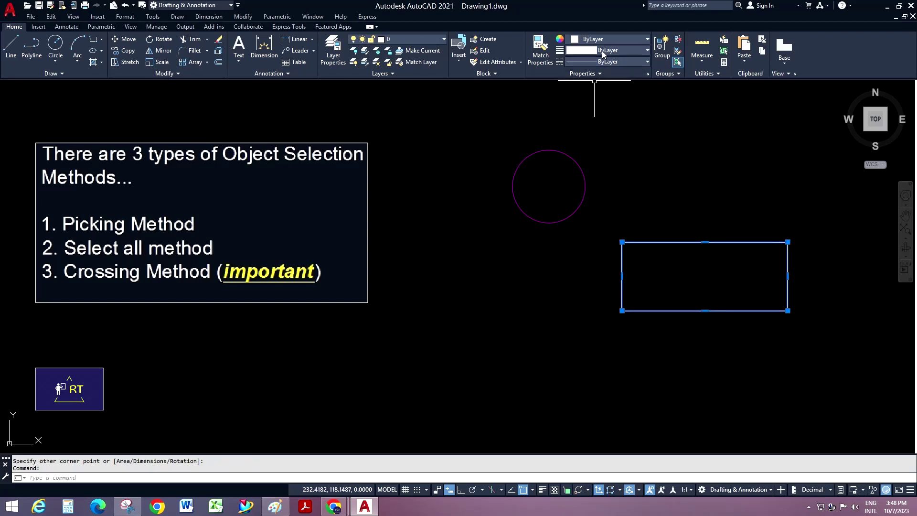
left_click(605, 38)
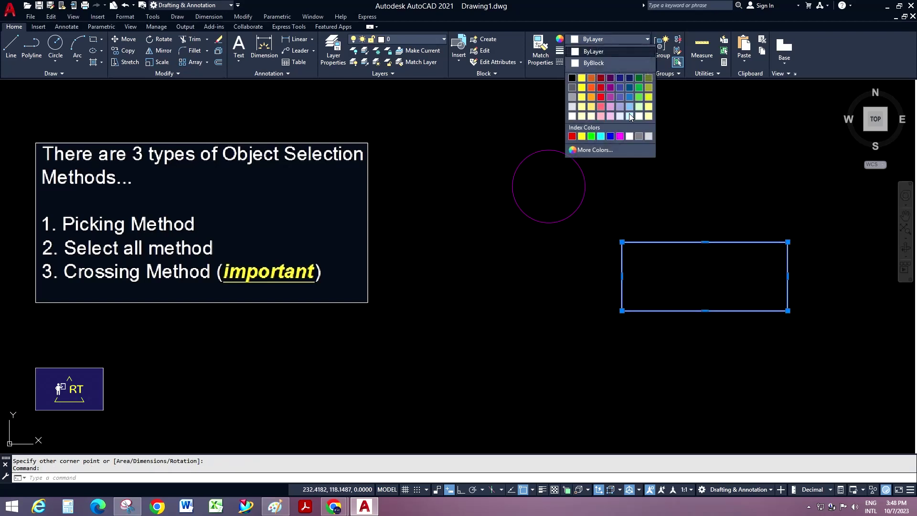
left_click(572, 136)
key("Escape")
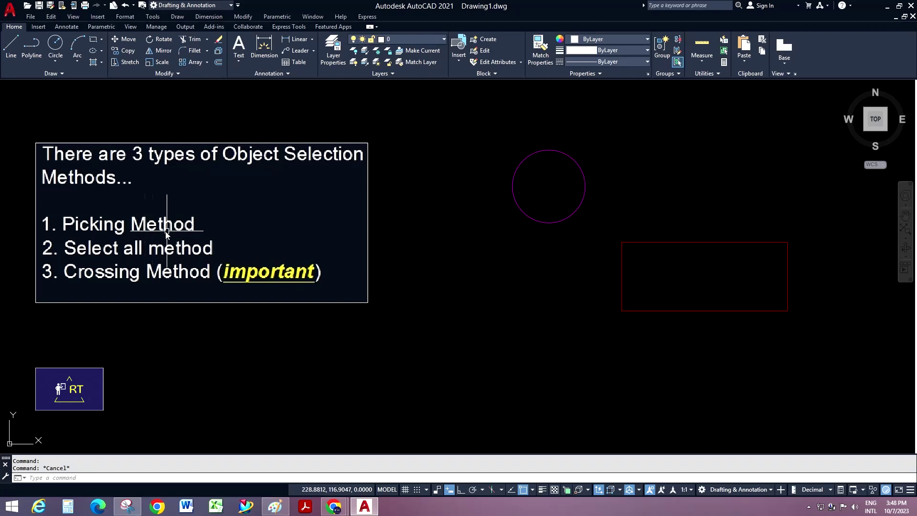
- Move the magenta circle left from its centre toward the note box using Modify > Move
left_click(576, 159)
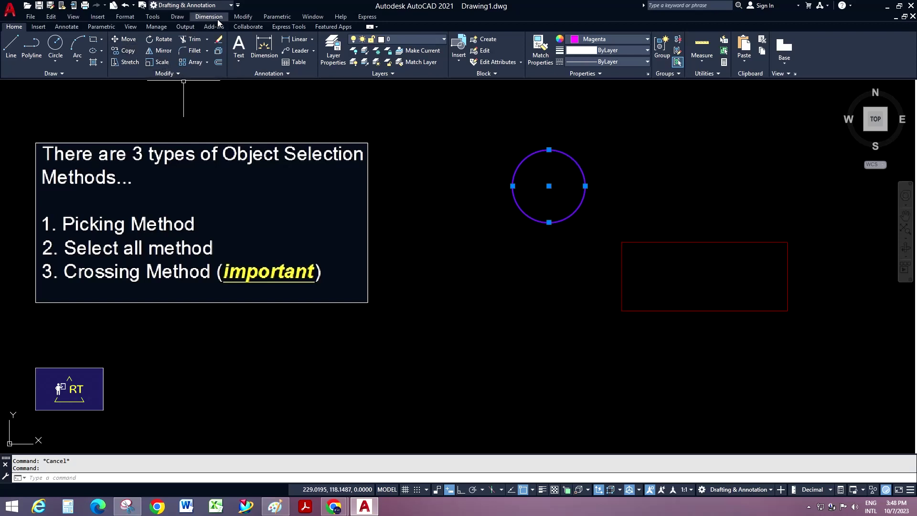
left_click(243, 17)
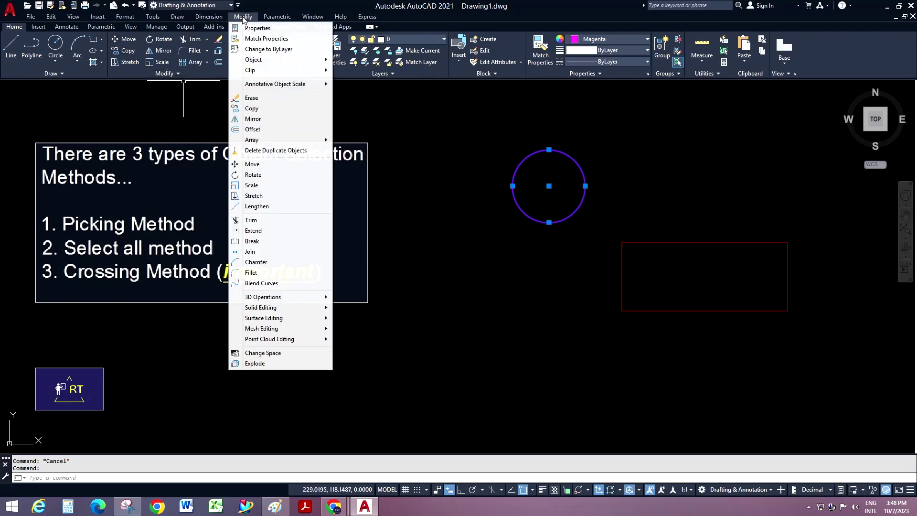
left_click(257, 165)
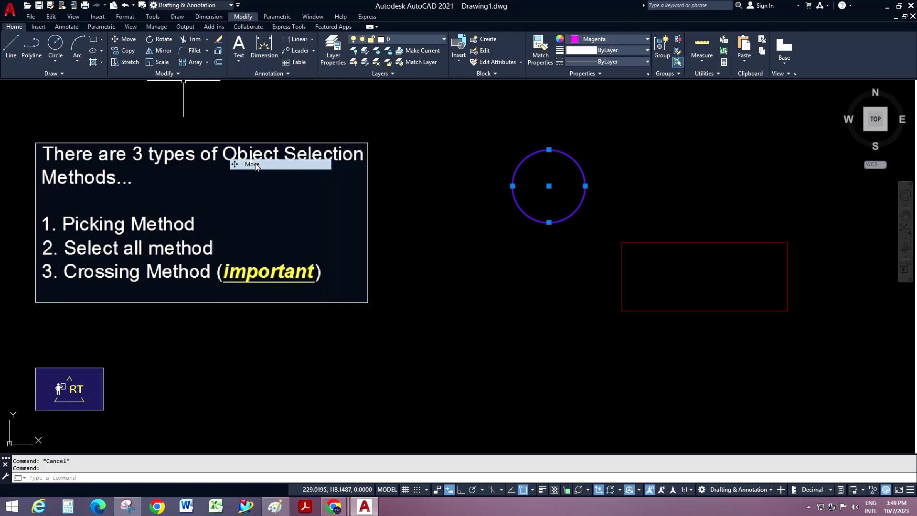
left_click(550, 185)
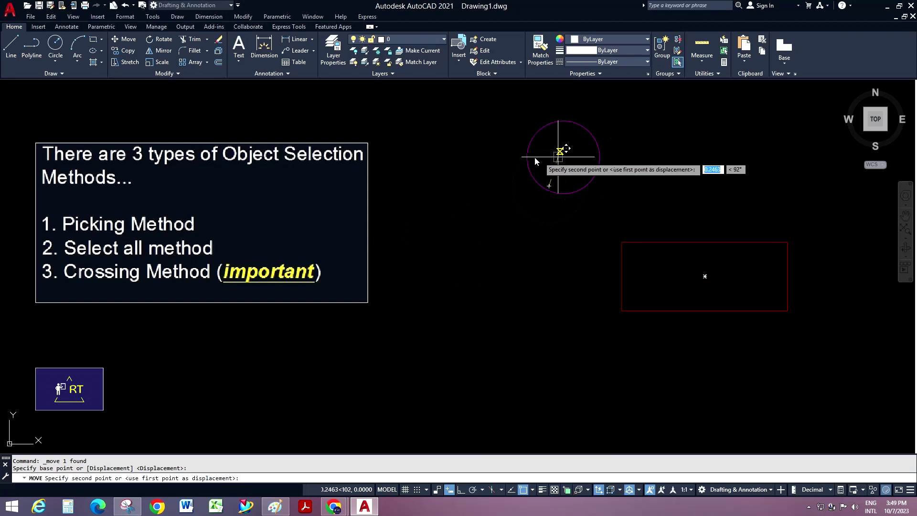
left_click(483, 201)
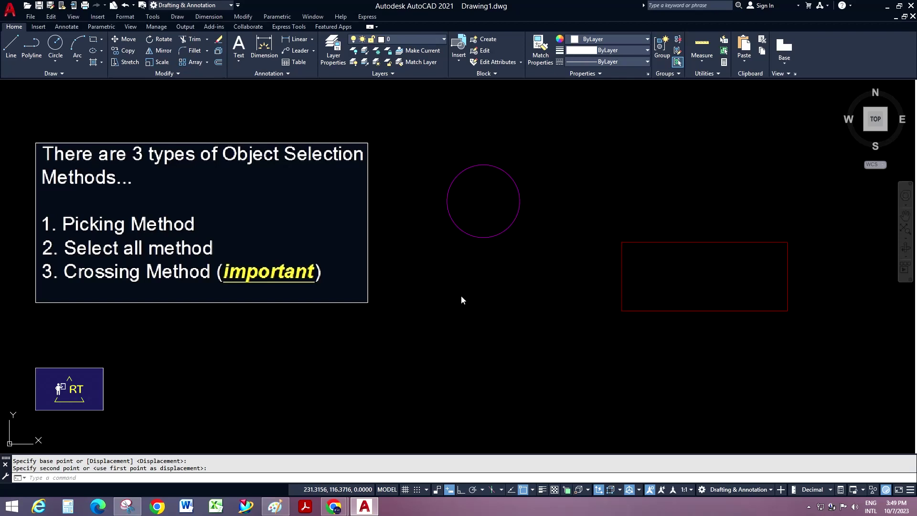
key("ctrl+a")
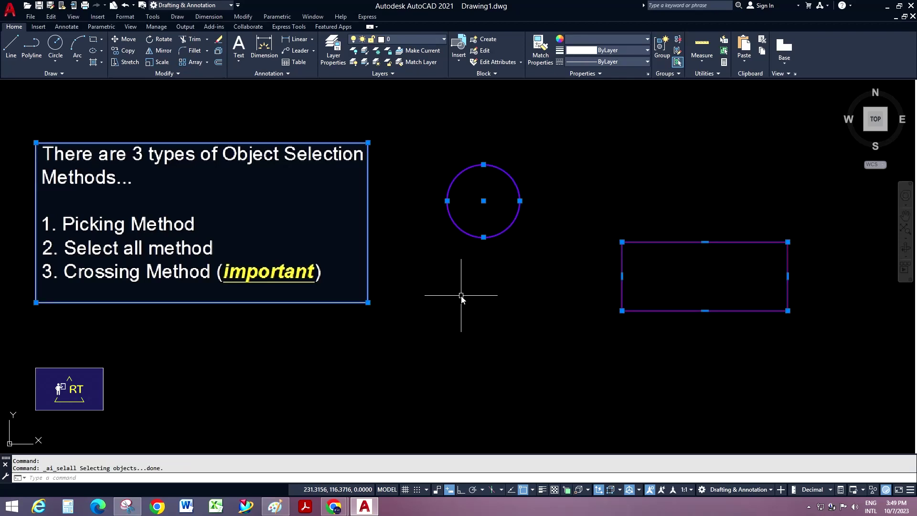
key("Escape")
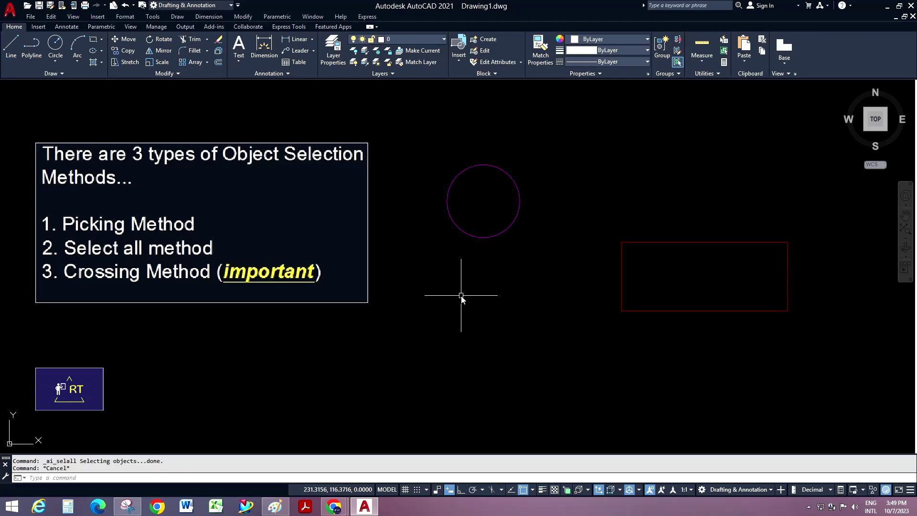
key("ctrl+a")
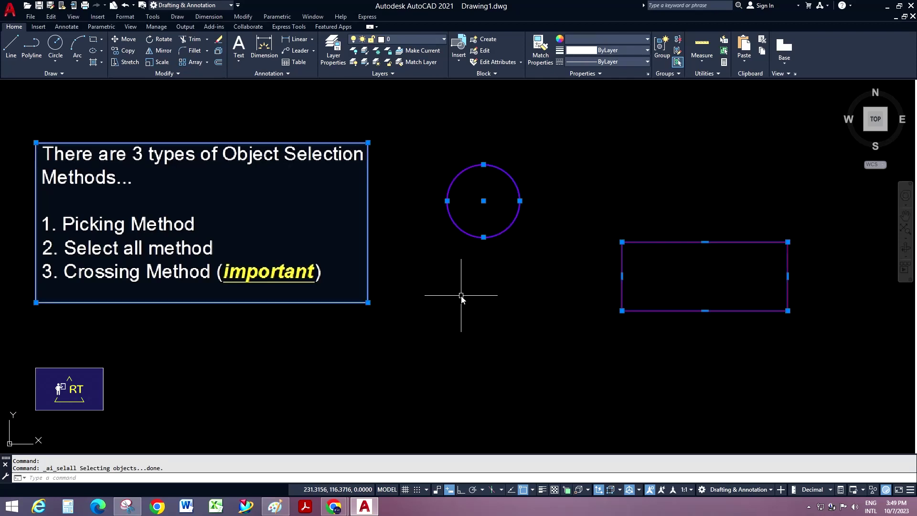
key("Delete")
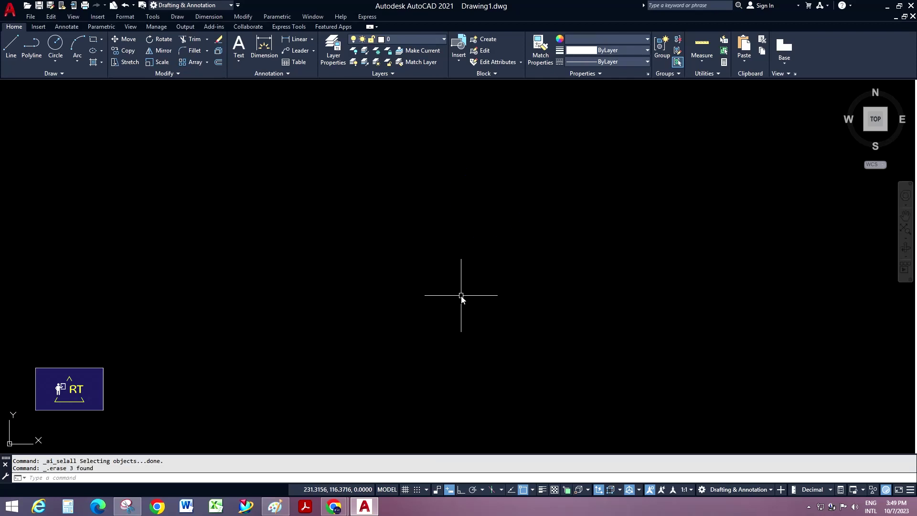
key("ctrl+z")
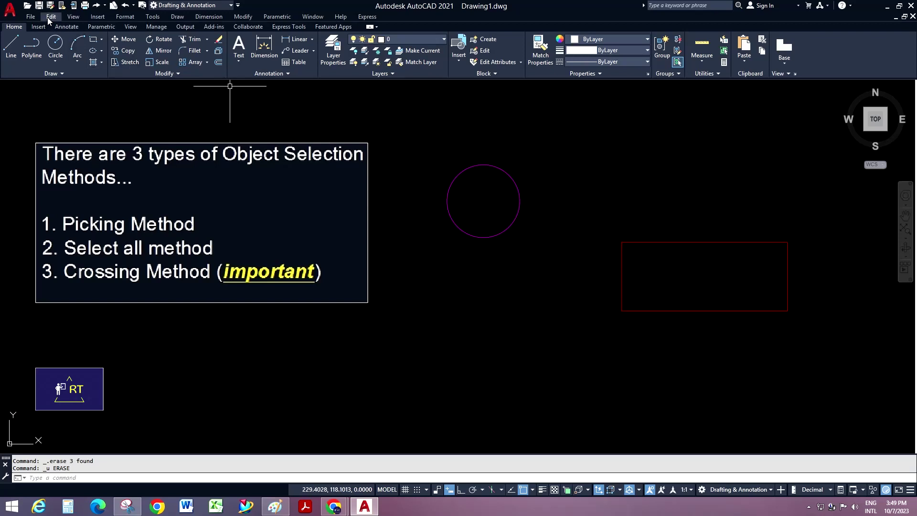
left_click(30, 17)
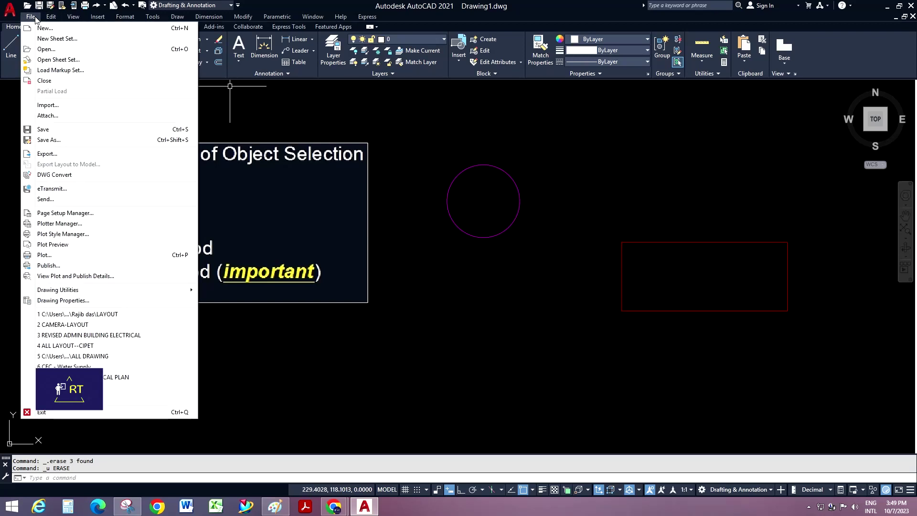
left_click(419, 304)
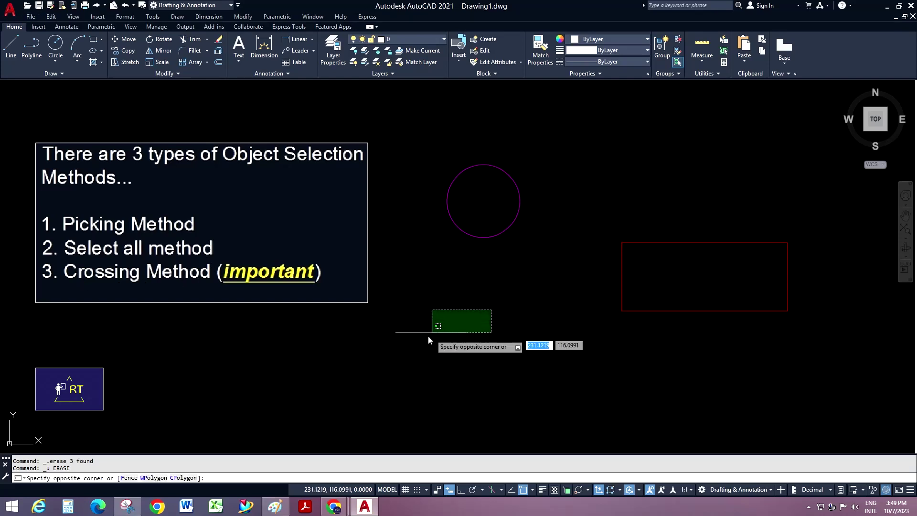
left_click(445, 339)
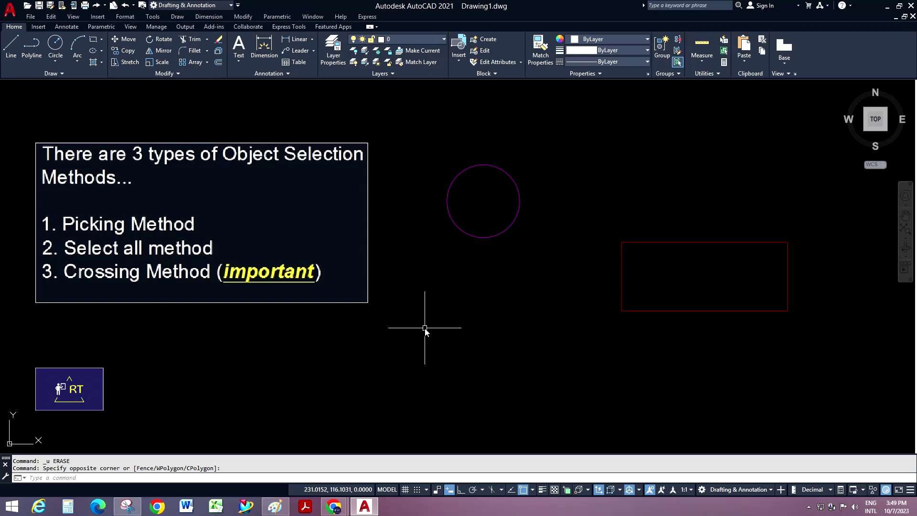
left_click(396, 139)
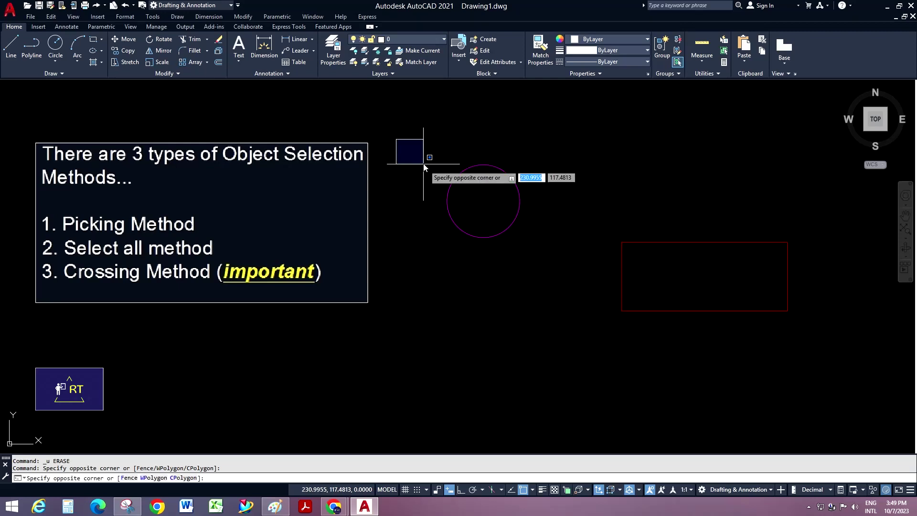
left_click(553, 323)
left_click(415, 257)
key("Escape")
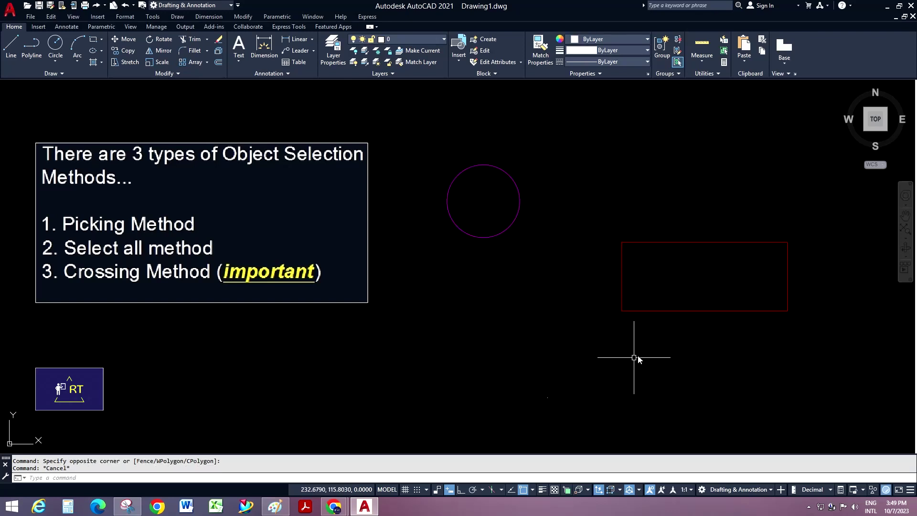
left_click(720, 139)
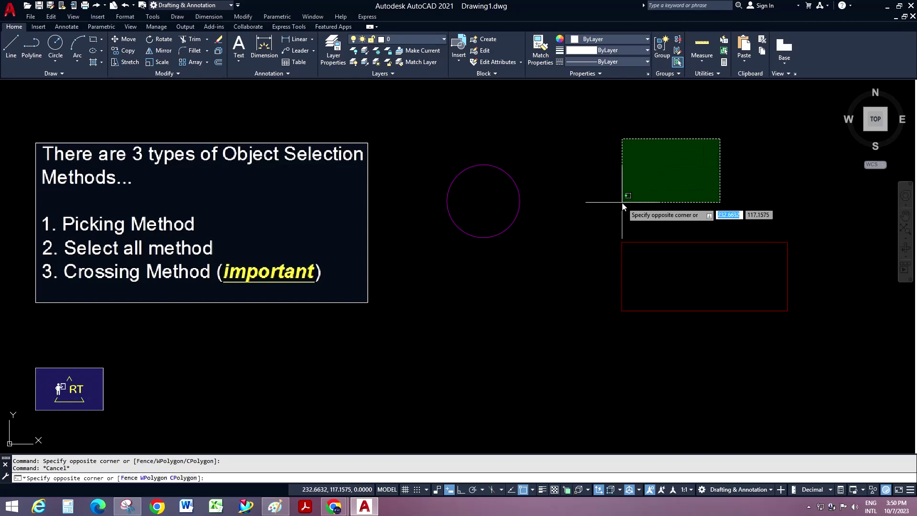
left_click(594, 220)
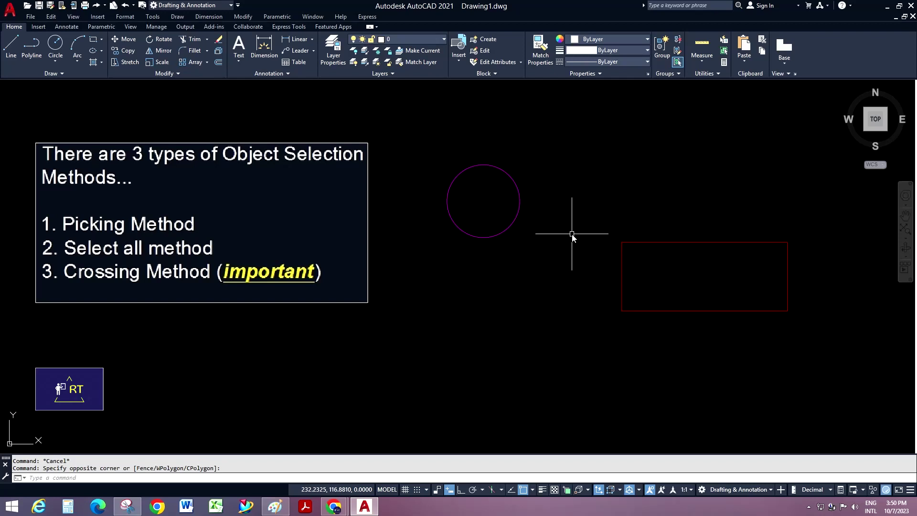
left_click(544, 156)
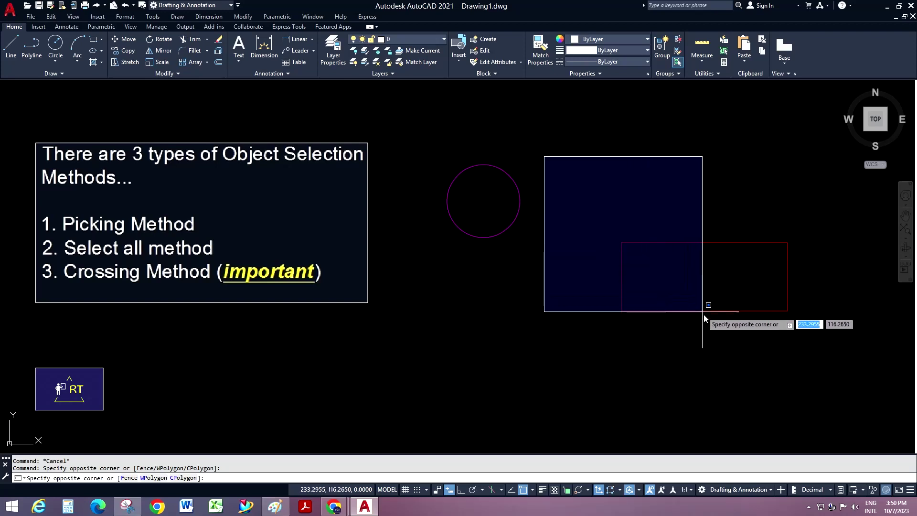
- Finish the window selection, then draw three small circles in a row inside the rectangle
left_click(735, 339)
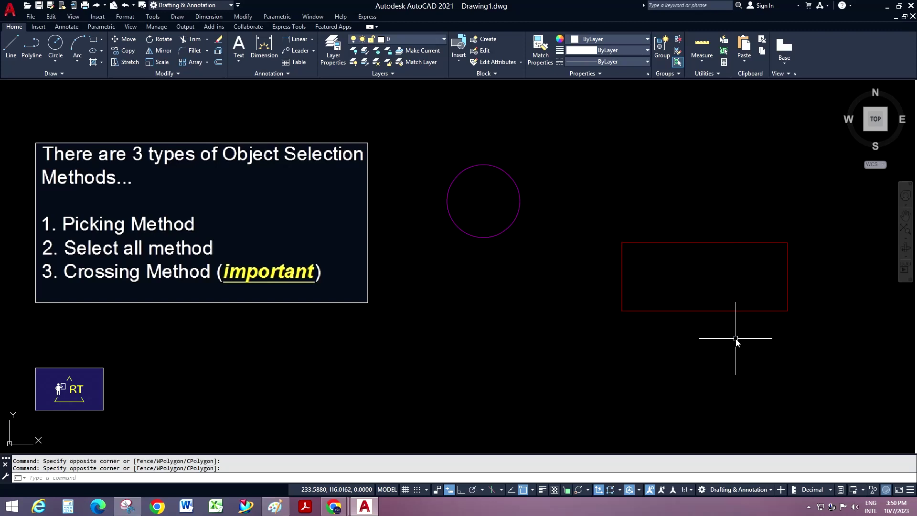
left_click(56, 47)
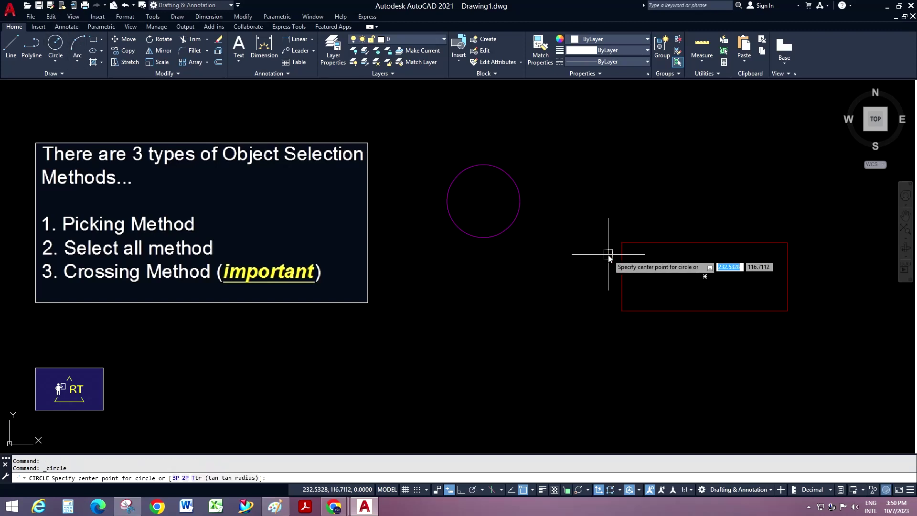
left_click(639, 261)
right_click(693, 266)
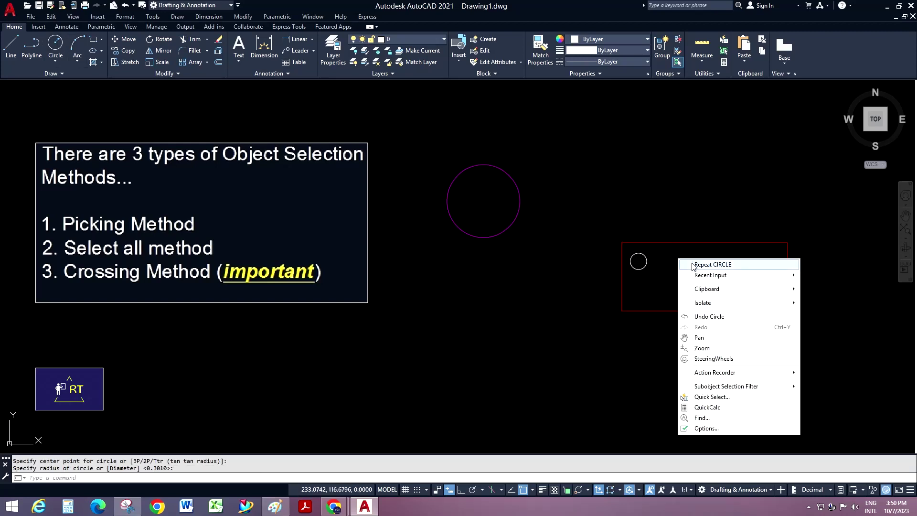
left_click(692, 266)
right_click(731, 266)
left_click(731, 266)
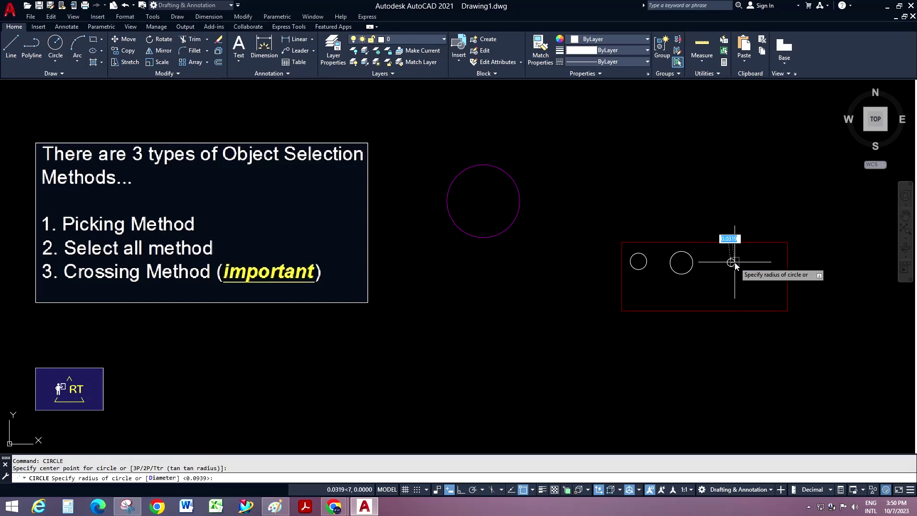
left_click(739, 262)
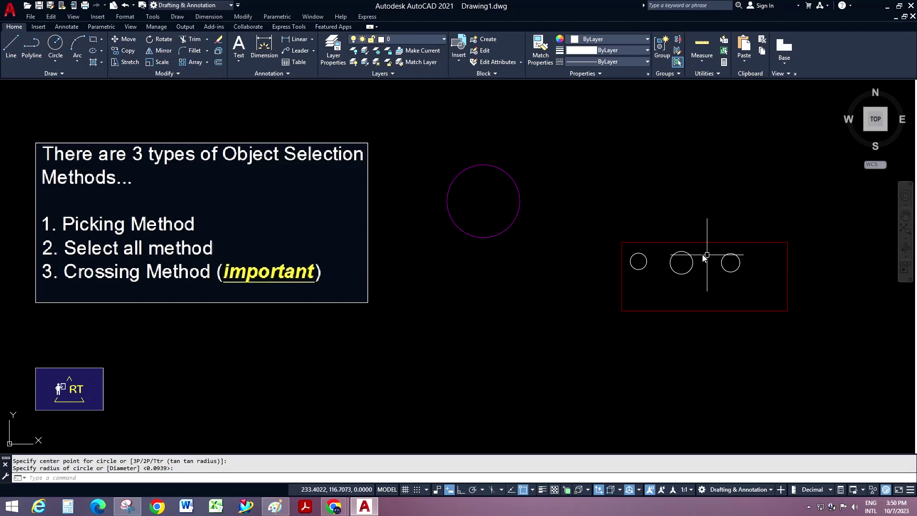
left_click(530, 164)
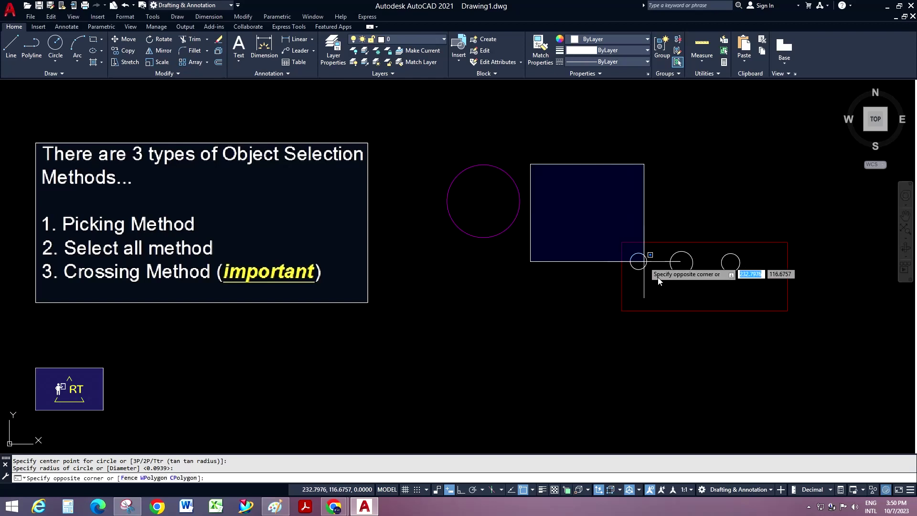
left_click(702, 301)
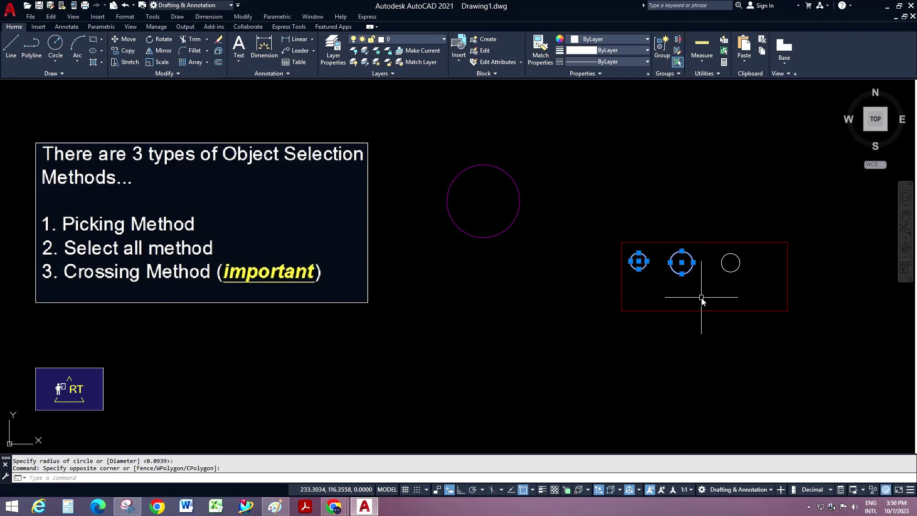
key("Escape")
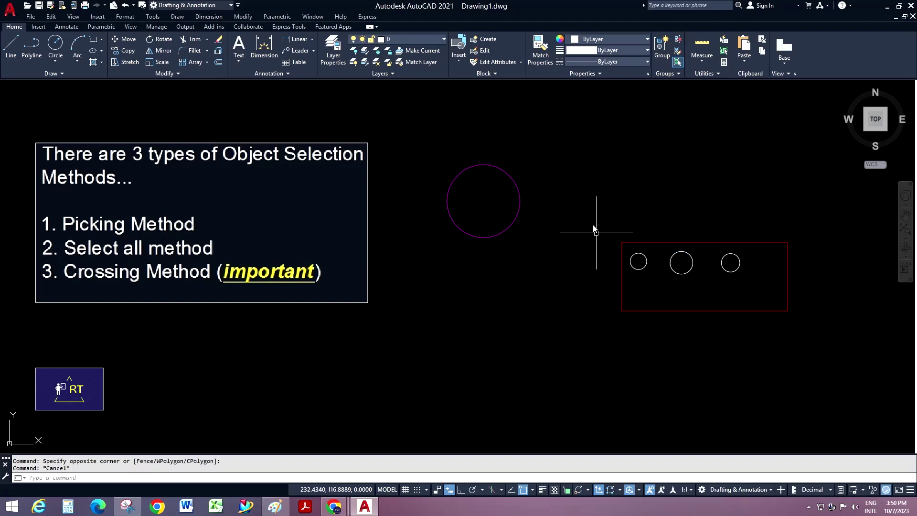
left_click(570, 175)
left_click(698, 297)
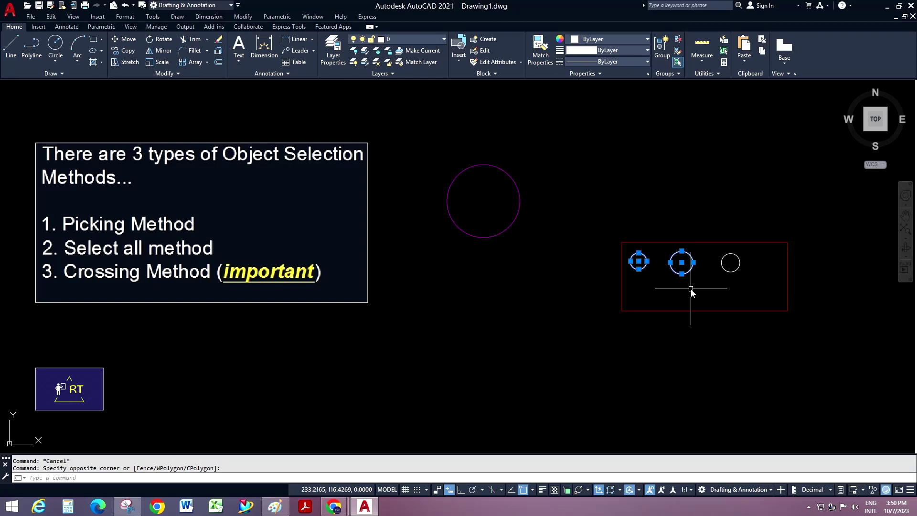
key("Escape")
scroll(412, 263, "down", 1)
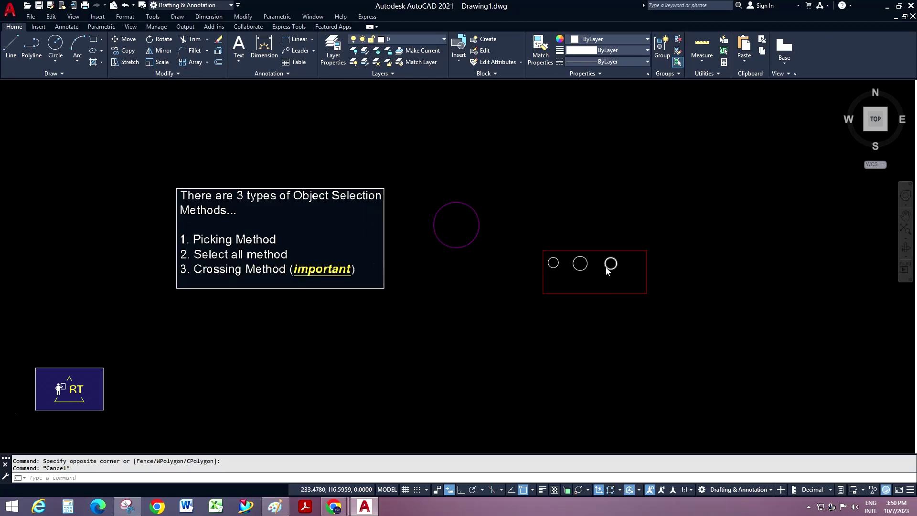
scroll(609, 263, "up", 2)
scroll(603, 270, "down", 2)
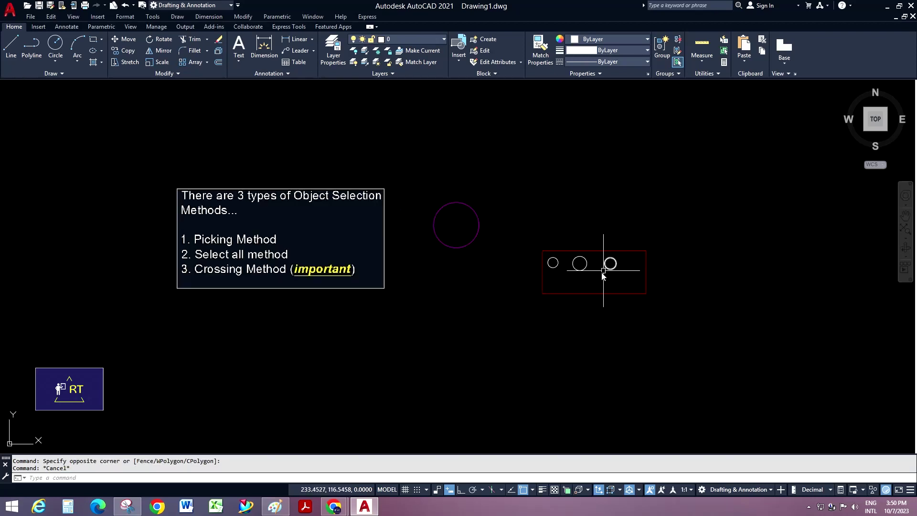
left_click(753, 333)
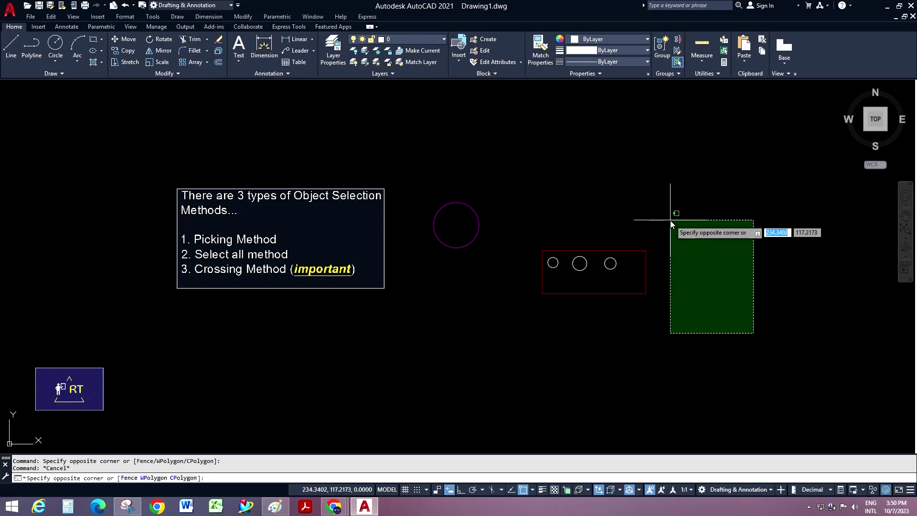
left_click(661, 228)
left_click(732, 182)
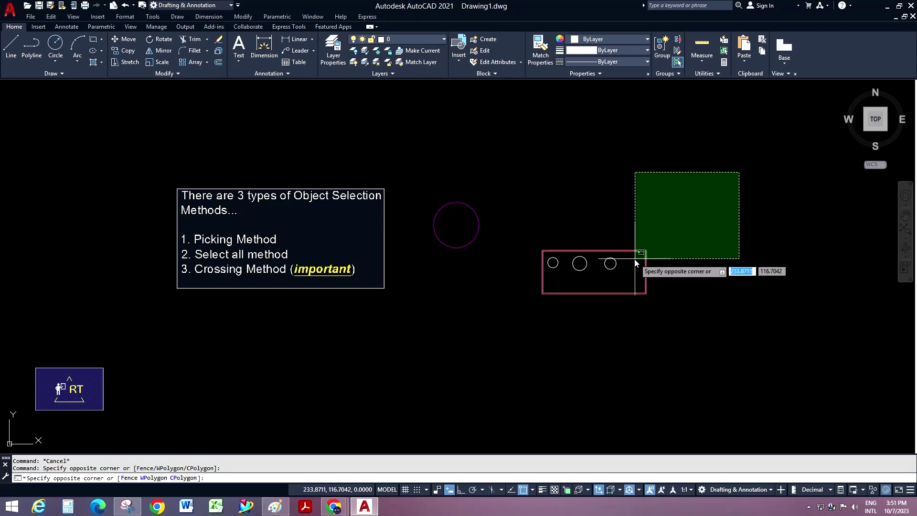
scroll(638, 265, "up", 2)
scroll(626, 265, "up", 2)
left_click(624, 264)
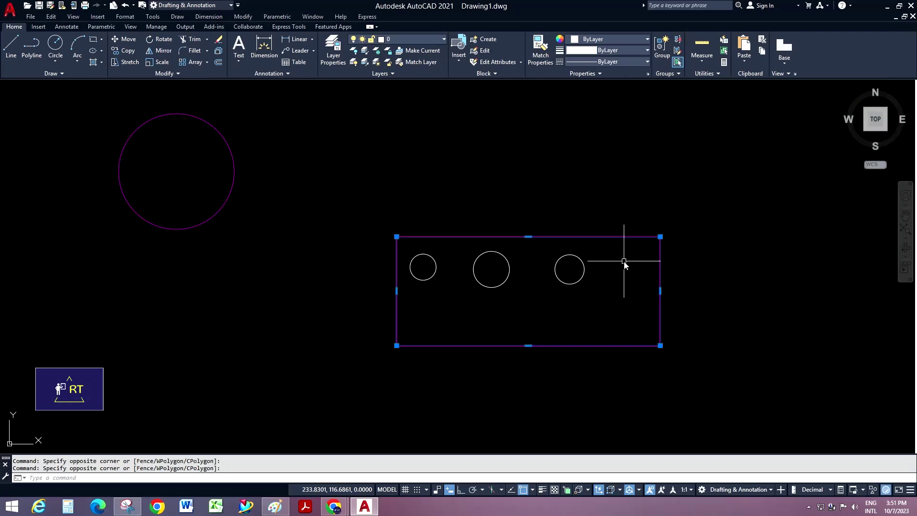
scroll(475, 301, "down", 2)
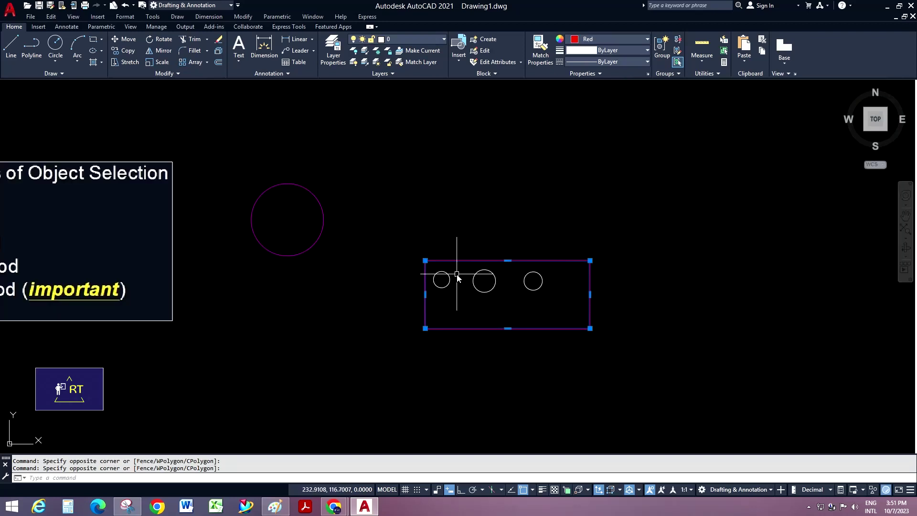
key("Escape")
scroll(549, 240, "down", 2)
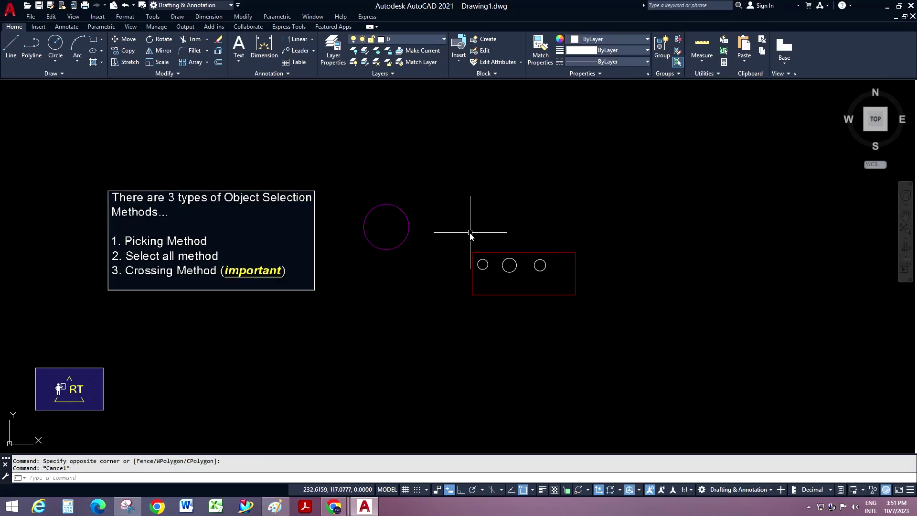
left_click(416, 164)
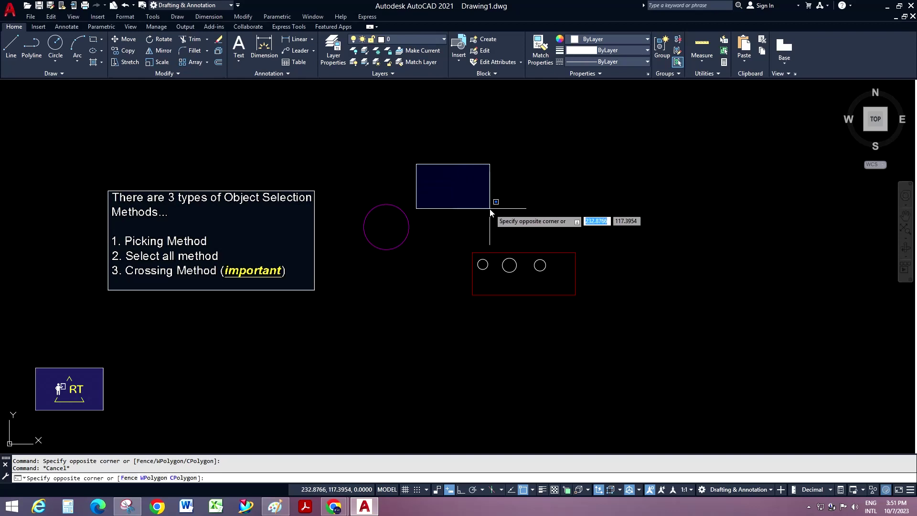
left_click(745, 170)
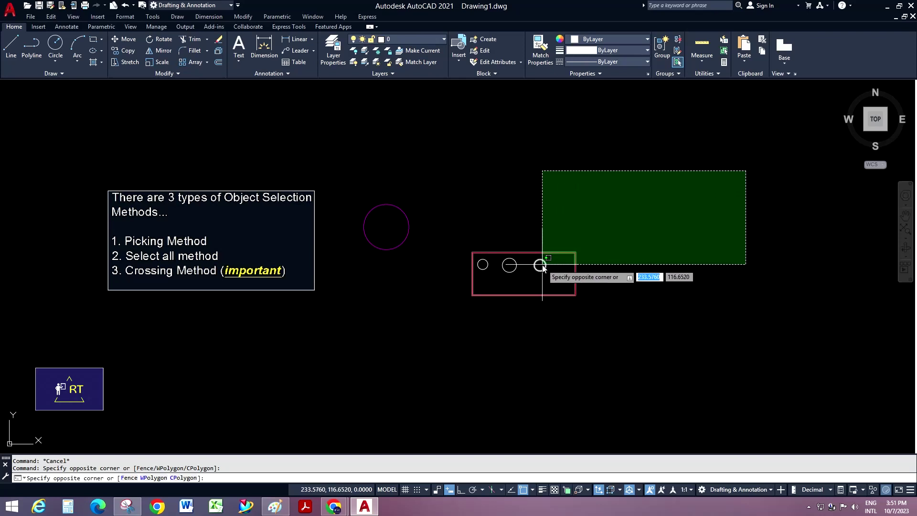
left_click(446, 264)
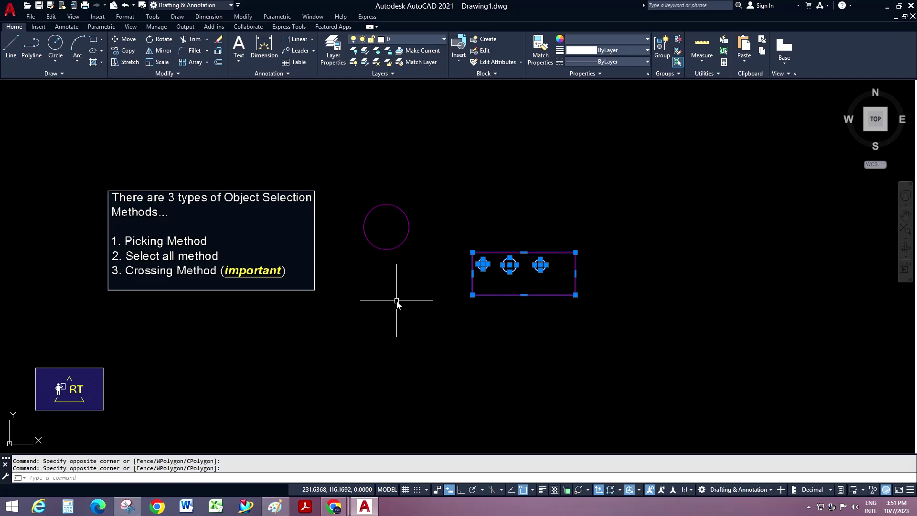
key("Escape")
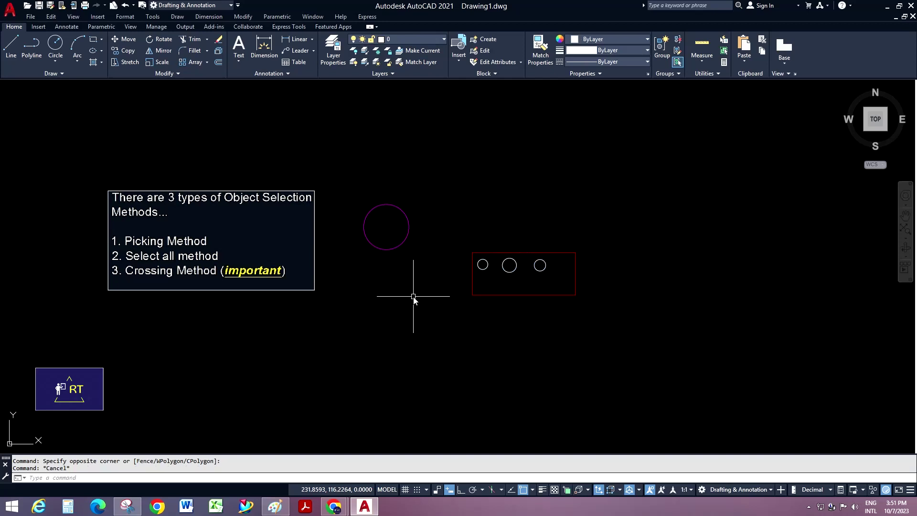
left_click(809, 507)
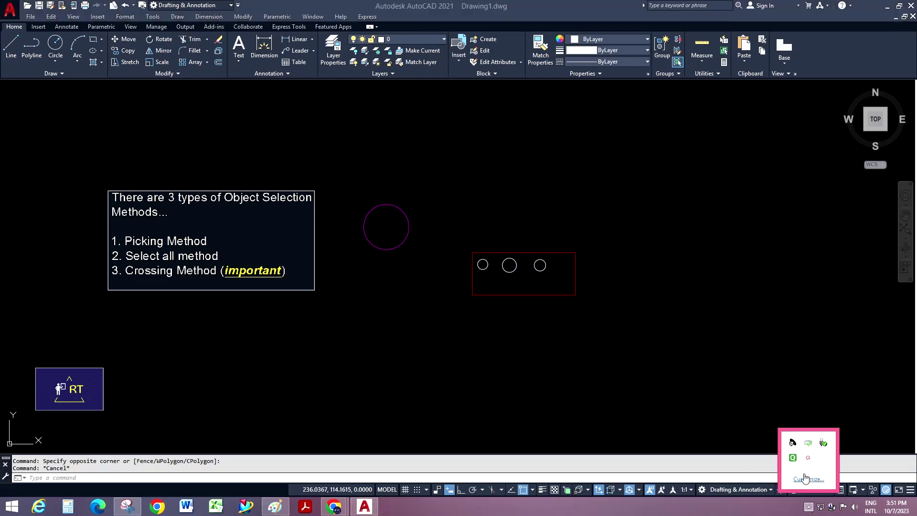
left_click(807, 459)
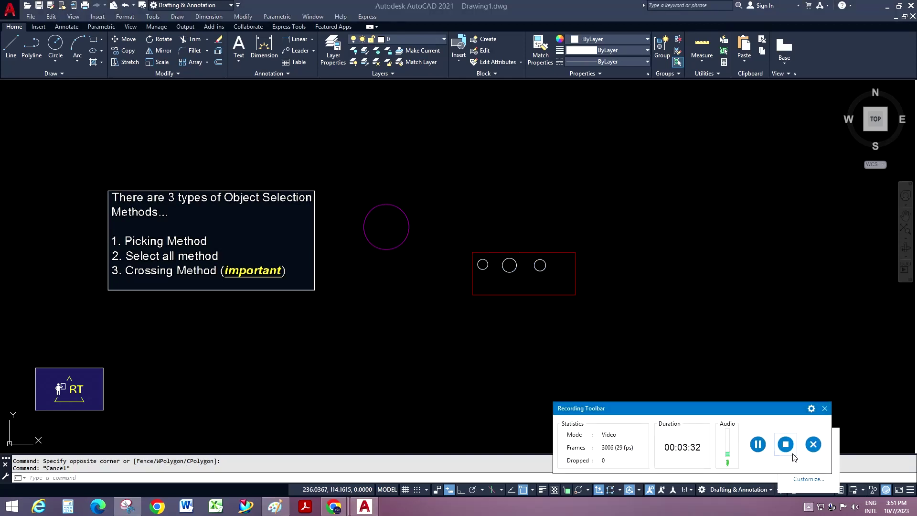